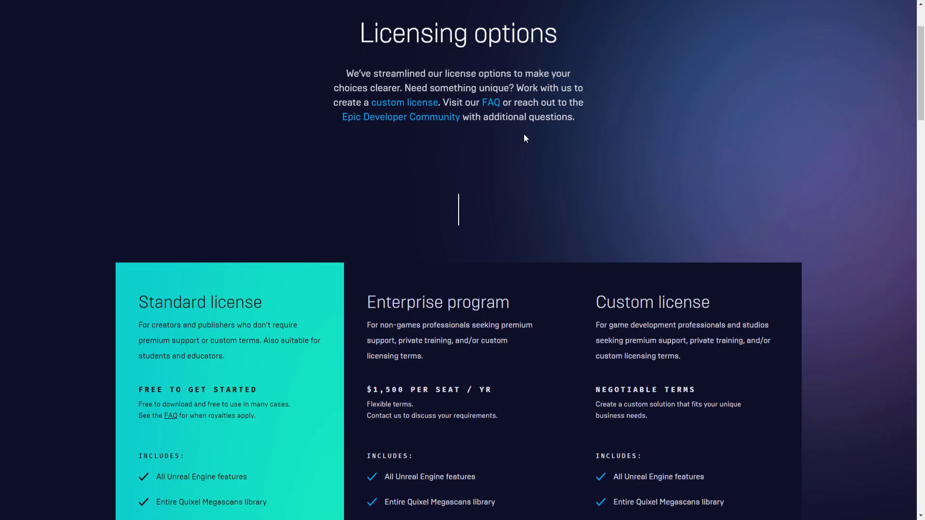
Step: Browse the license cards and open the Unreal Engine licensing FAQ support page
scroll(585, 124, "down", 5)
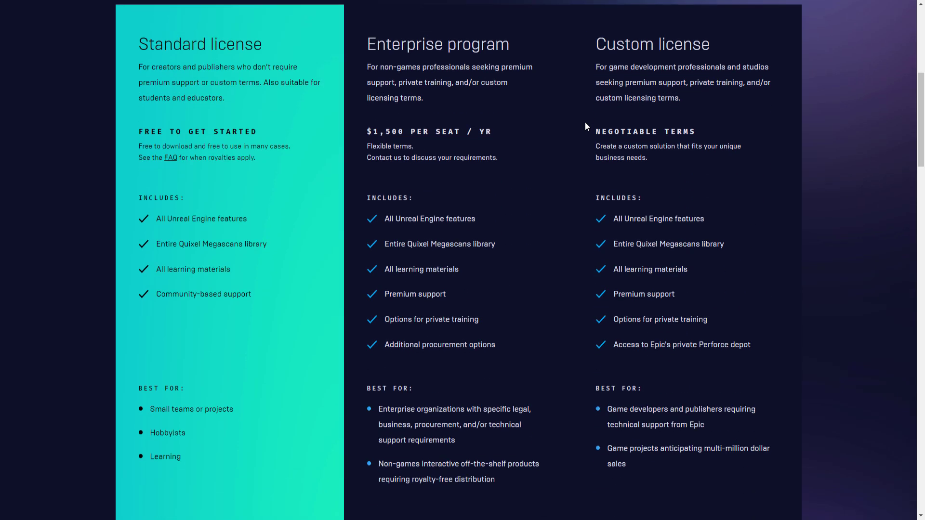
scroll(597, 123, "up", 6)
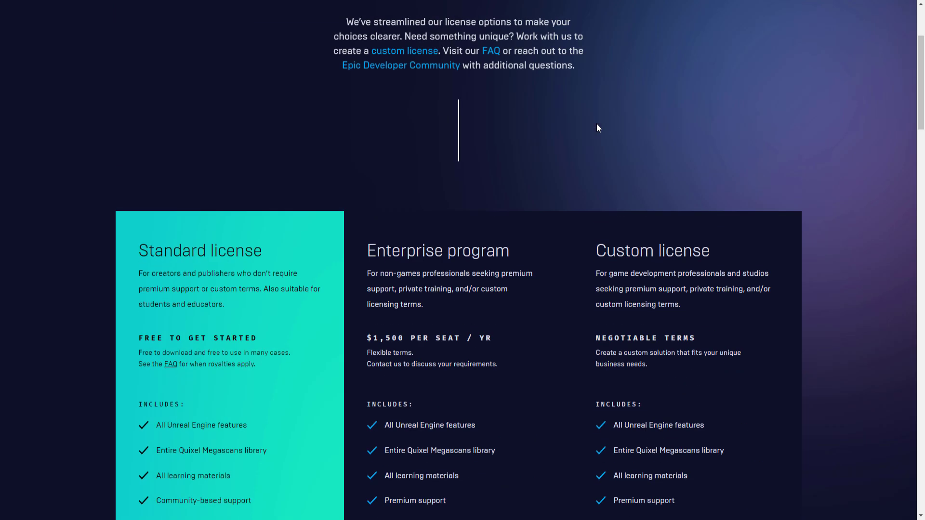
left_click(489, 220)
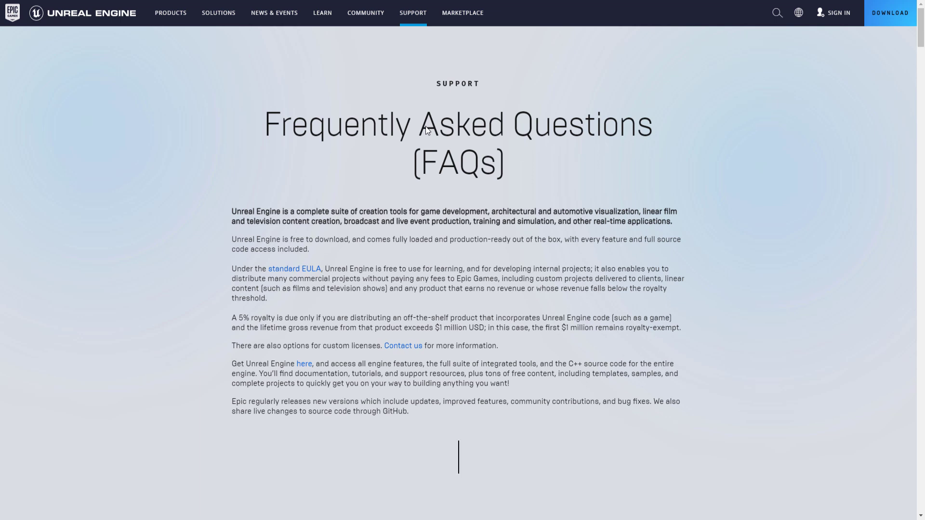
scroll(426, 126, "down", 2)
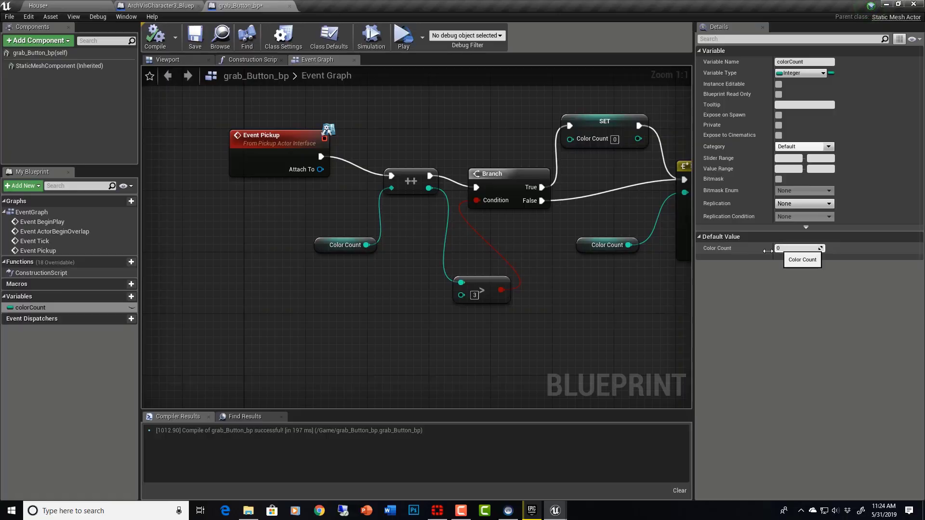
Step: Run the House level in a Standalone window and switch its doors to light wood
scroll(417, 236, "down", 4)
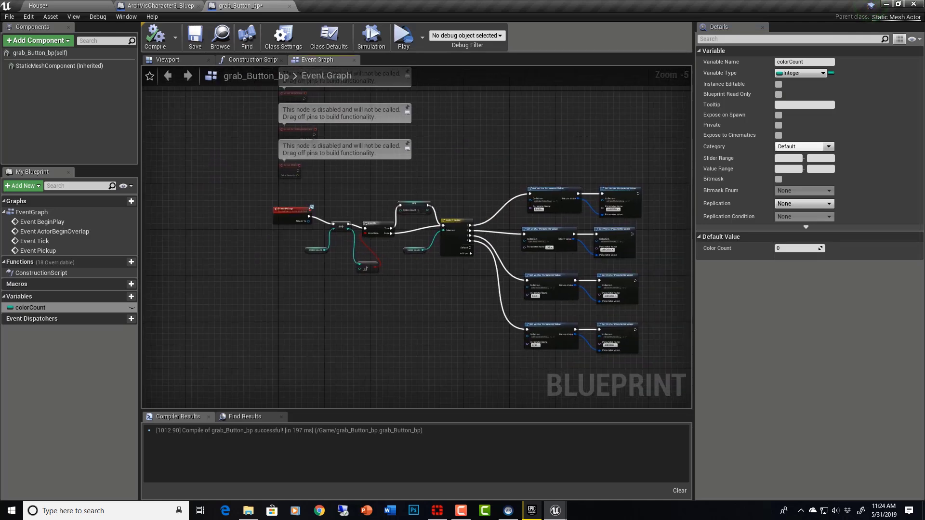
scroll(324, 233, "up", 4)
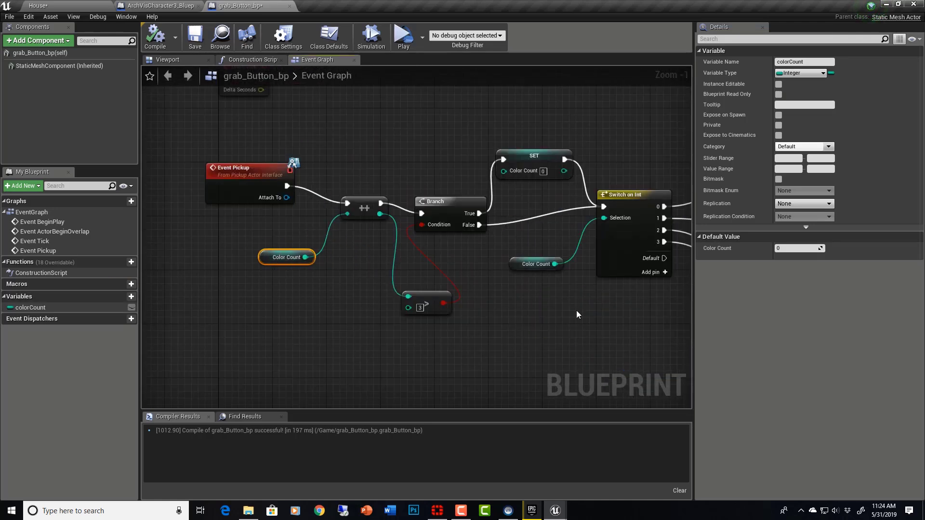
scroll(184, 236, "down", 3)
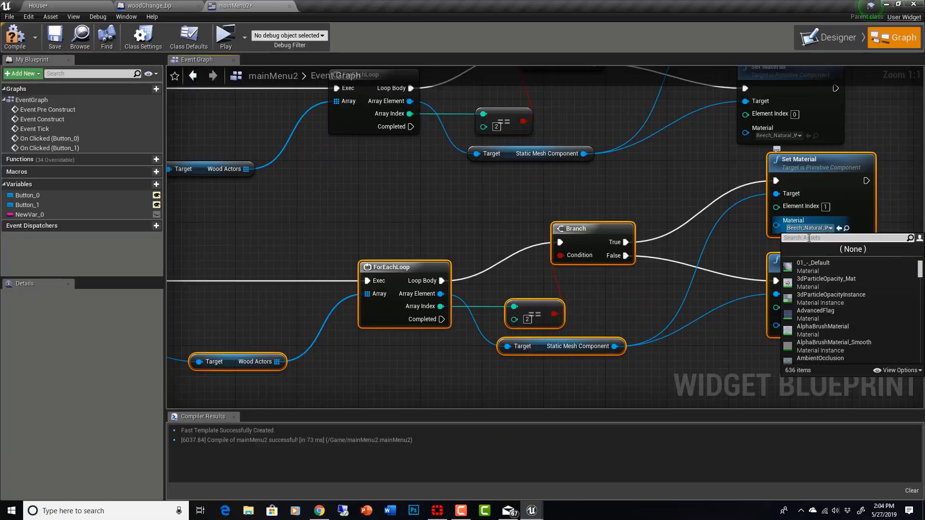
left_click(80, 7)
left_click(619, 36)
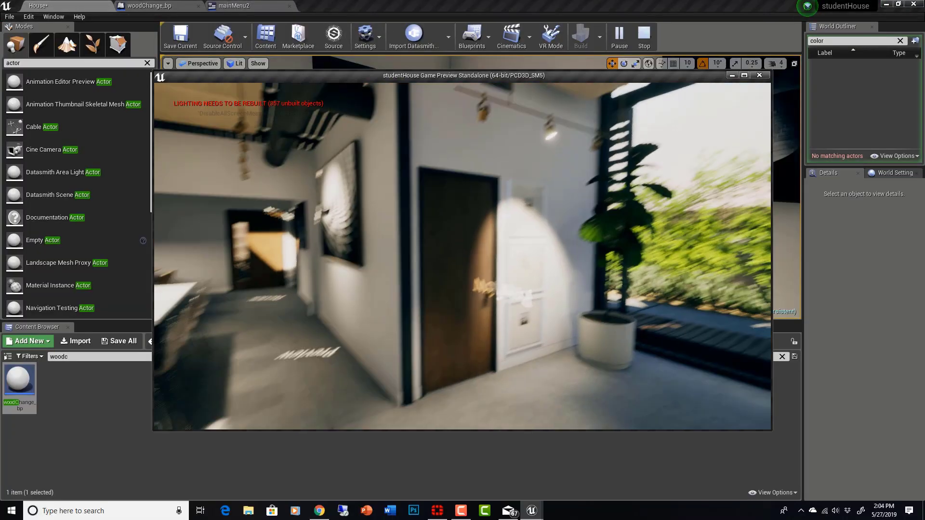
left_click(205, 150)
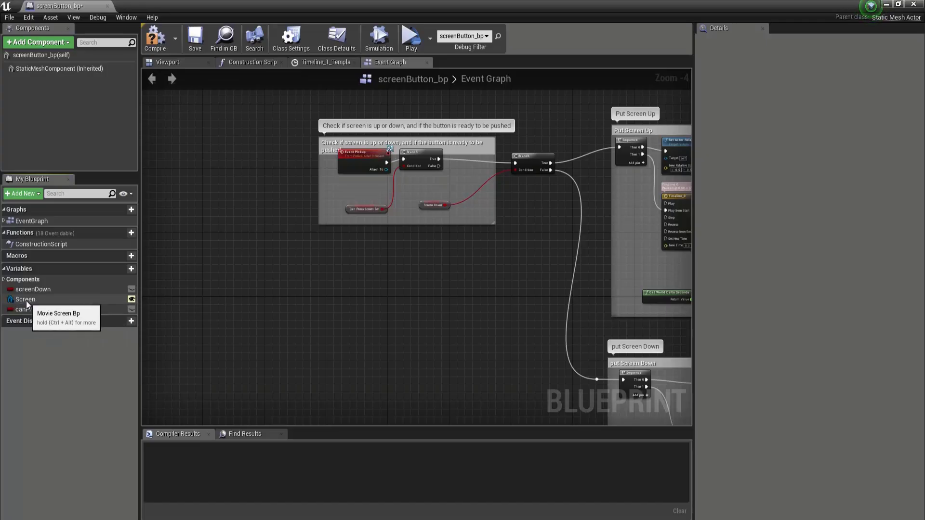
Step: Reopen the screen button sphere's blueprint with Ctrl+E and inspect its Screen variable and getter
left_click(29, 301)
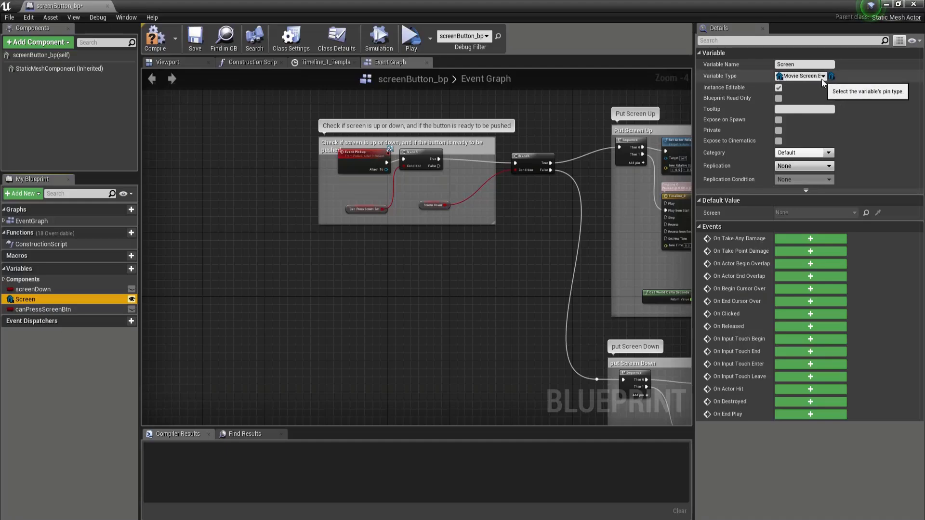
left_click(108, 5)
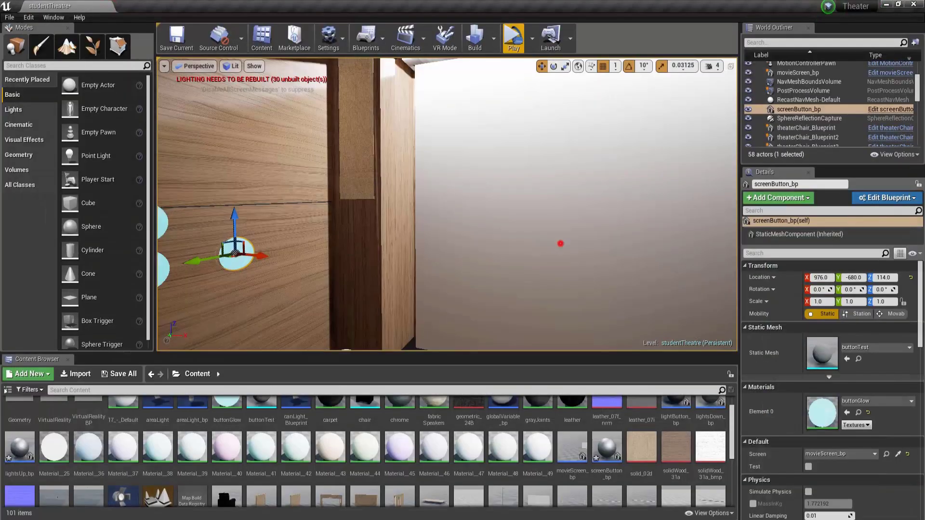
left_click(235, 262)
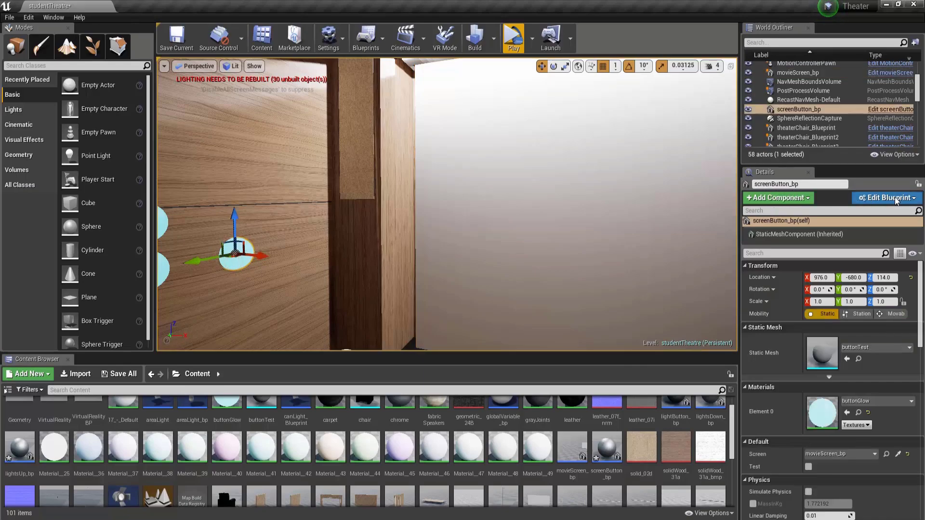
key("ctrl+e")
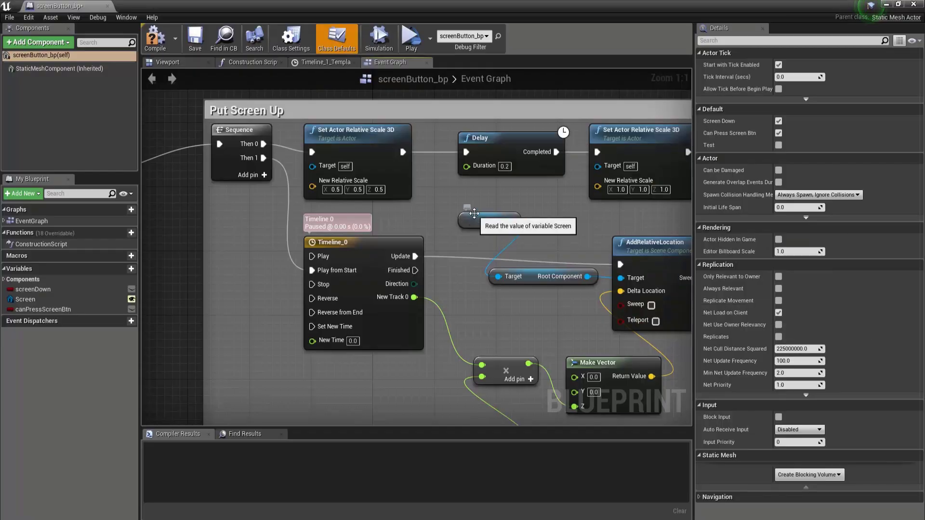
left_click(474, 214)
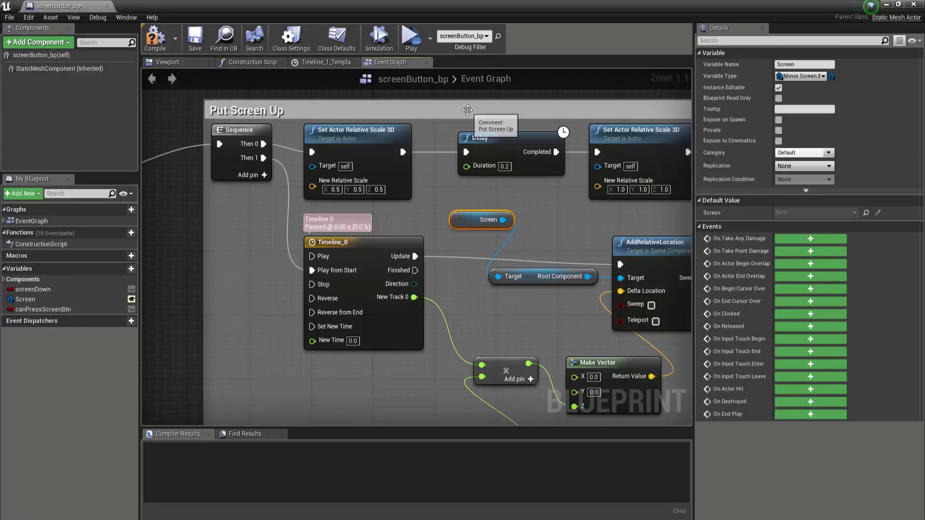
scroll(355, 220, "down", 7)
left_click(355, 220)
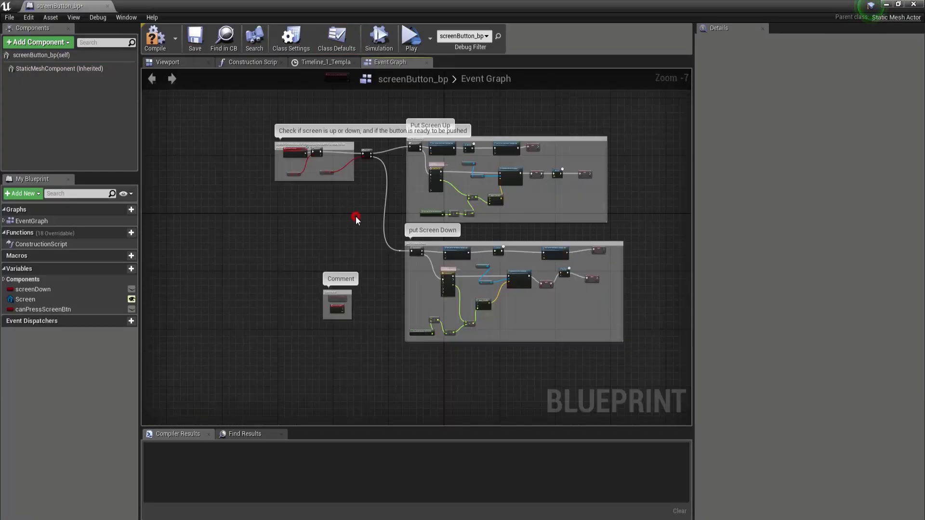
Step: Add a Boolean variable named test and wire the wood actors to Set Material's Target
left_click(128, 270)
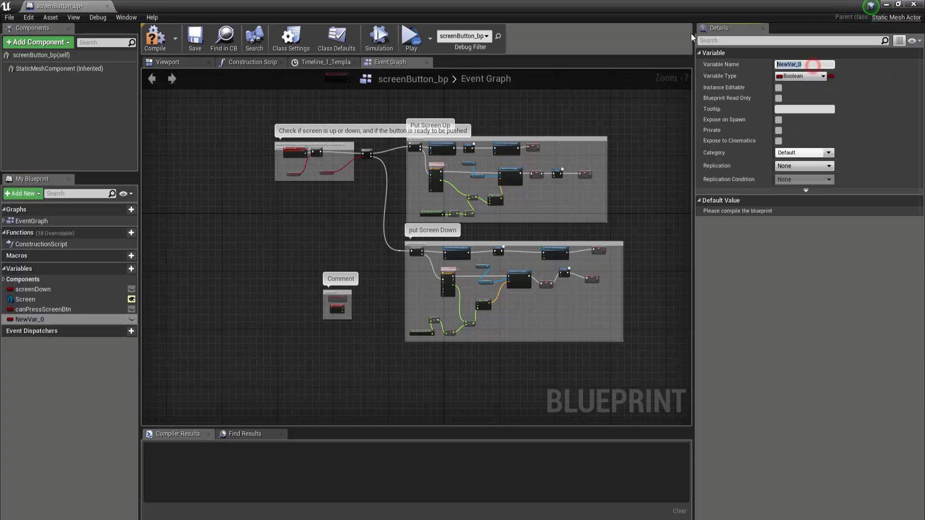
type("test")
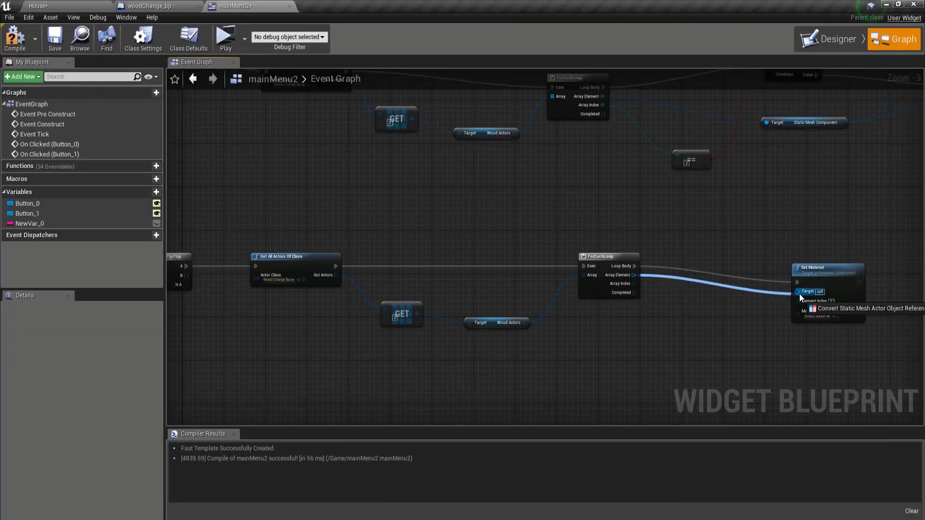
left_click_drag(799, 293, 797, 292)
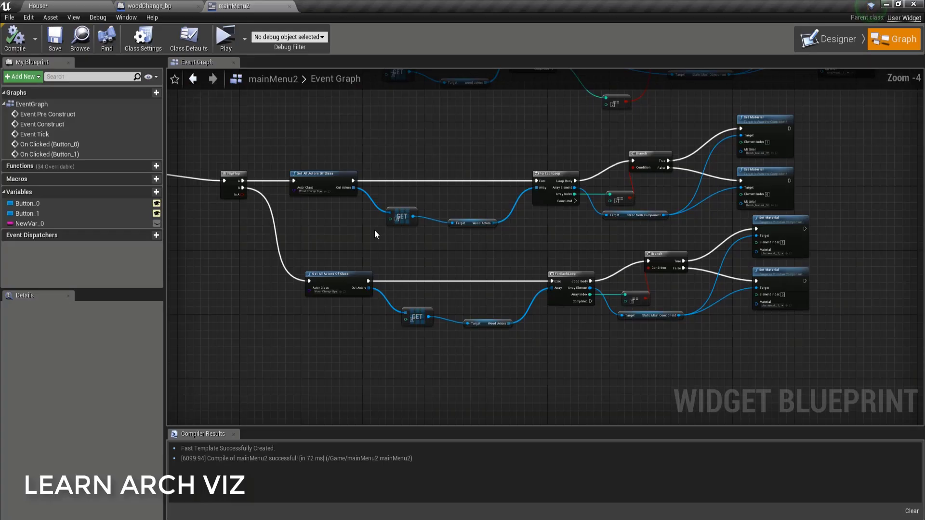
right_click_drag(374, 234, 447, 265)
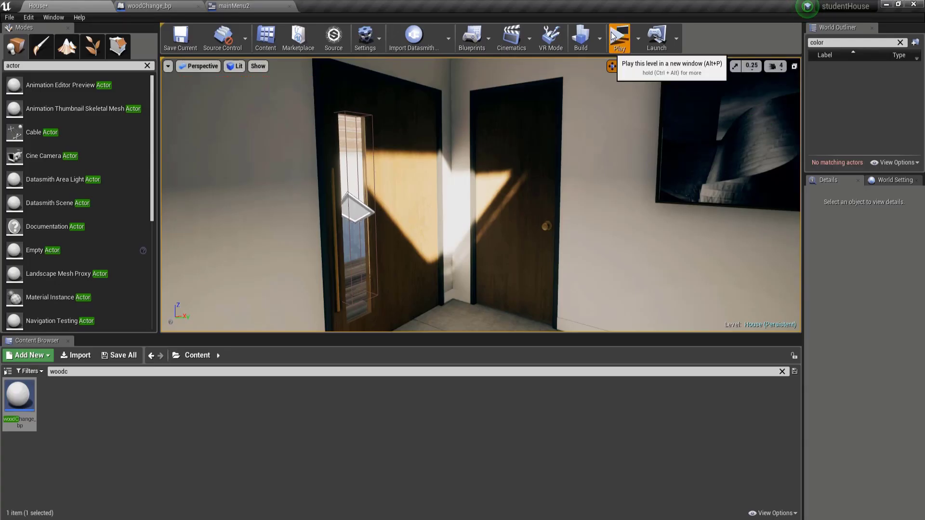
Step: Play the level and toggle the door between light wood and dark wood
left_click(619, 37)
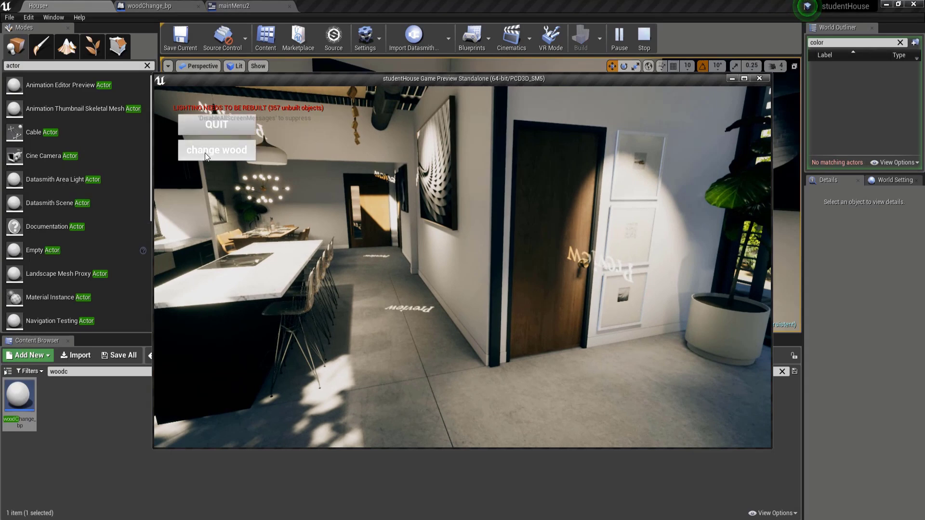
left_click(204, 152)
left_click(205, 152)
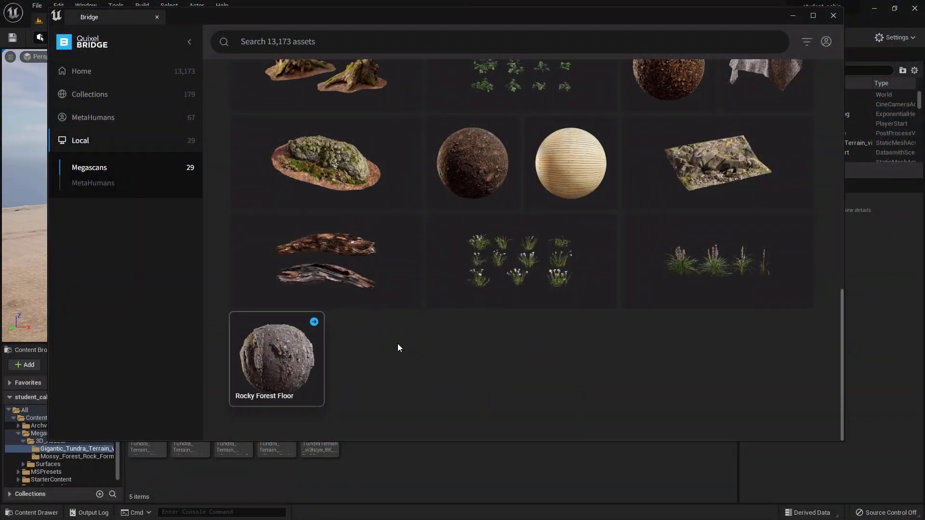
Step: Close the Quixel Bridge local Megascans library window
scroll(398, 346, "up", 2)
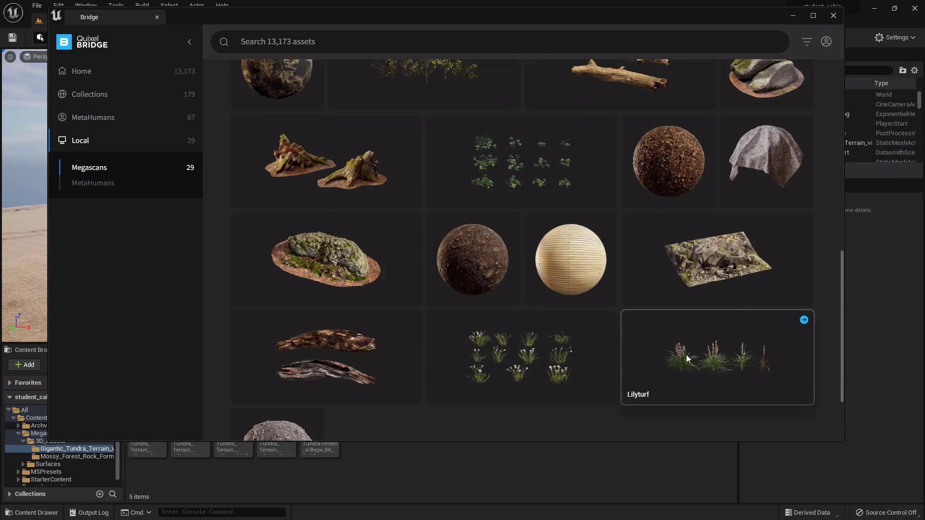
left_click(834, 16)
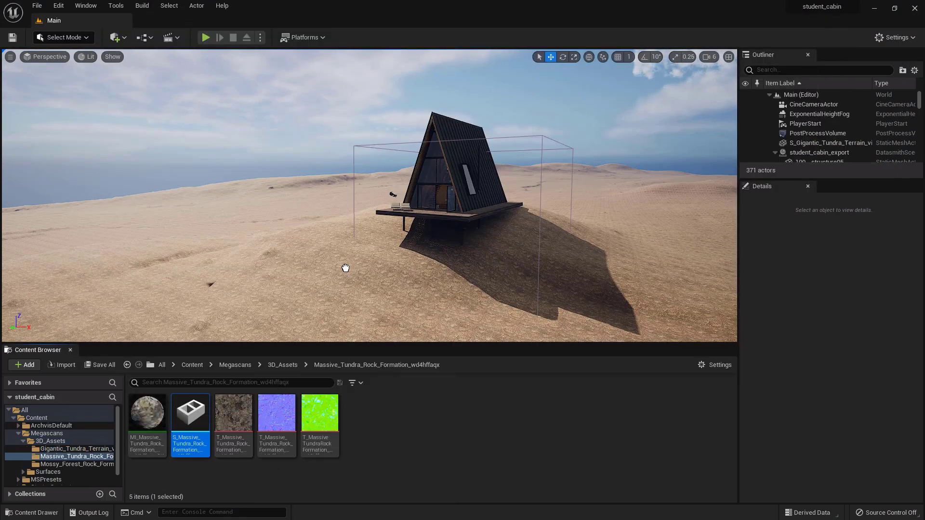
Step: Place the tundra rock formation, then duplicate, rotate and sink a copy beside the cabin
left_click_drag(345, 268, 373, 282)
left_click(349, 294)
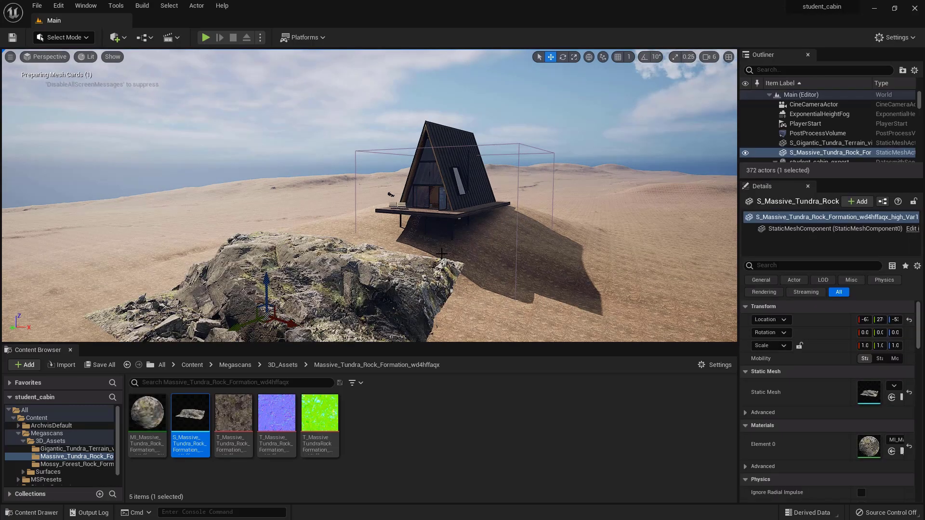
key("f")
left_click_drag(395, 227, 482, 230, "alt")
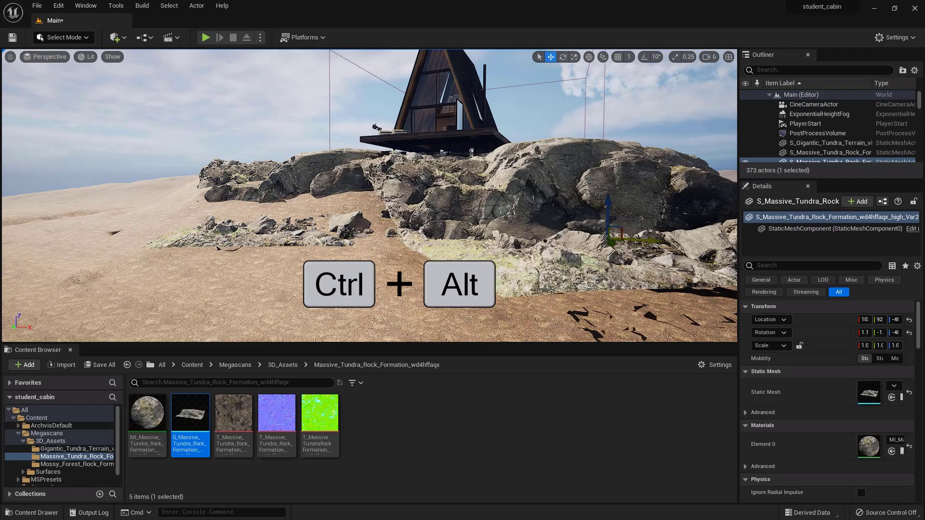
scroll(368, 193, "down", 5)
key("e")
left_click_drag(564, 269, 568, 289)
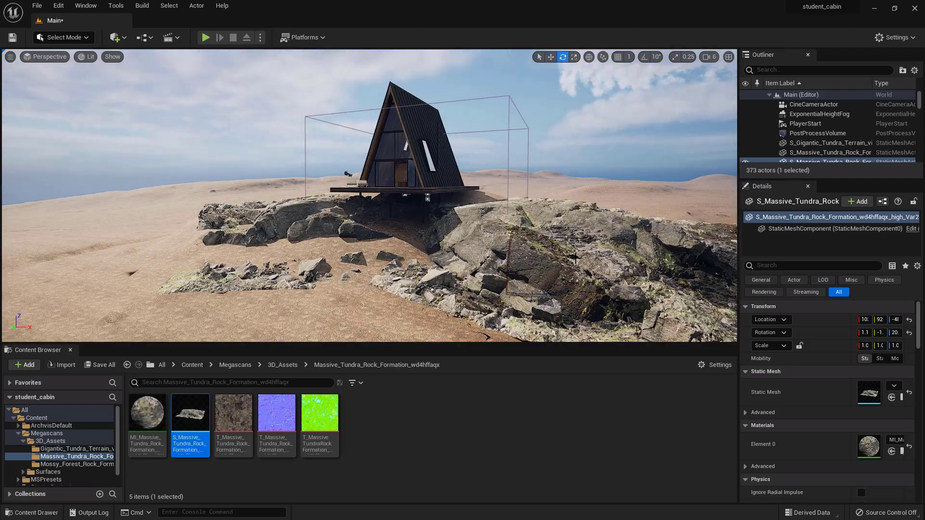
key("w")
left_click_drag(511, 270, 472, 284)
Step: Add a third tilted tundra rock and sink it into the ground
scroll(472, 284, "up", 5)
key("e")
left_click_drag(434, 144, 496, 178)
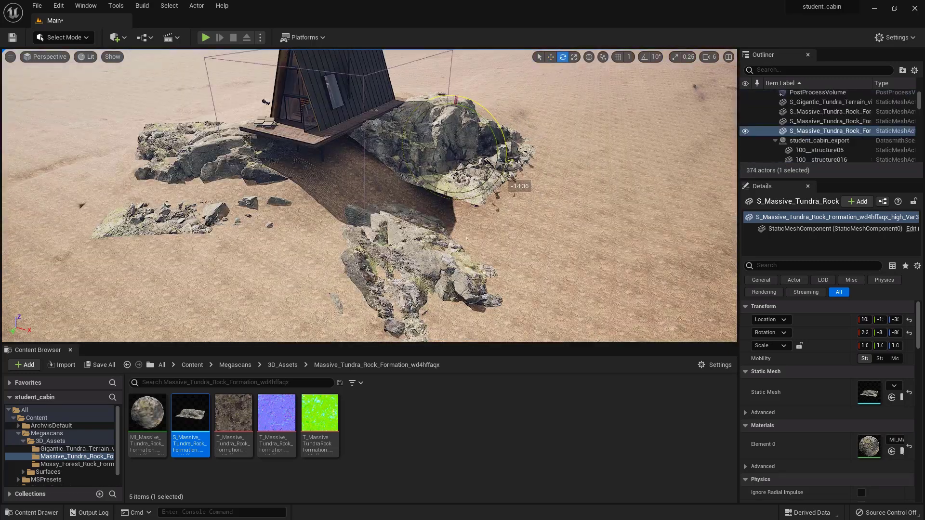
left_click_drag(463, 107, 453, 112)
key("w")
left_click_drag(450, 115, 449, 128)
Step: Position the tree stump and scale the oak log lying beside it
left_click(512, 202)
key("f")
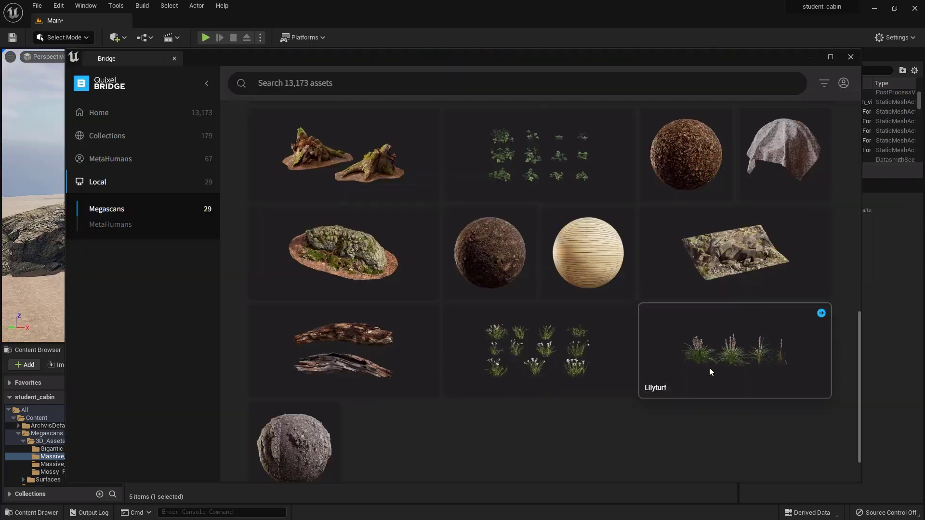
scroll(708, 368, "up", 4)
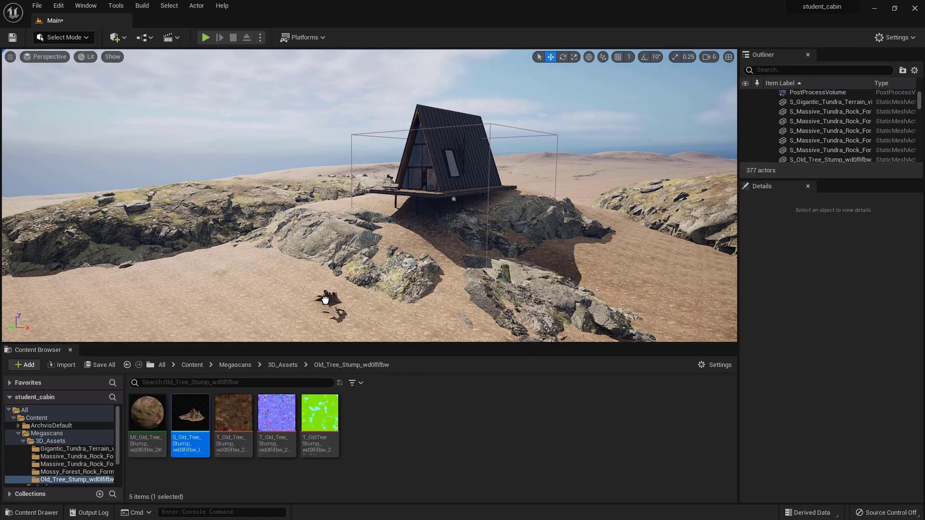
key("f")
mouse_move(378, 290)
right_mouse_down()
mouse_move(366, 289)
mouse_move(385, 289)
mouse_move(372, 291)
right_mouse_up()
scroll(348, 221, "up", 2)
key("w")
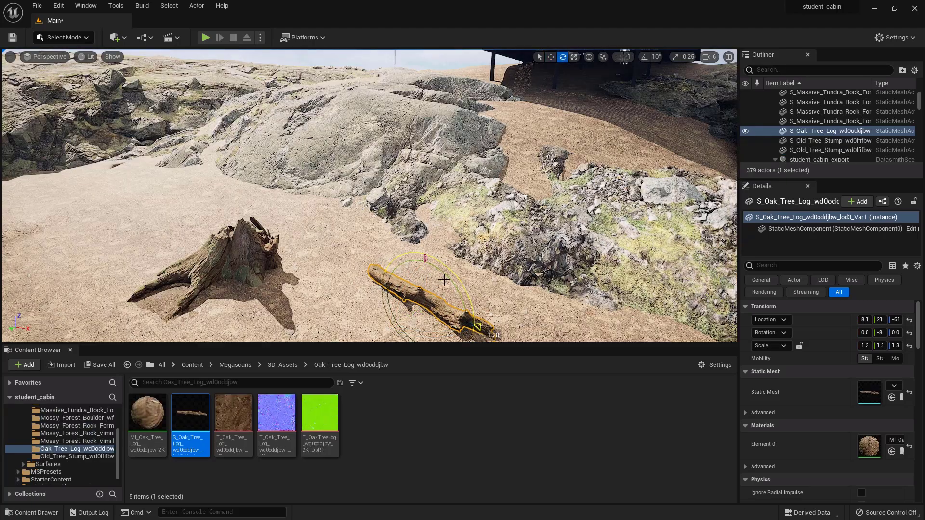
right_click_drag(443, 279, 329, 195)
key("r")
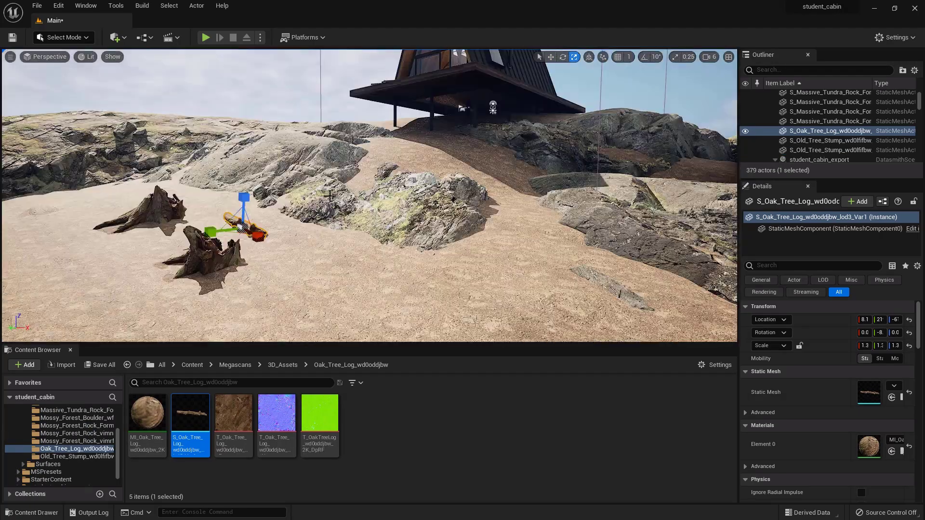
Step: Place the Mossy_Forest_Rock on the sand below the cabin and rotate it
left_click(282, 365)
double_click(362, 415)
left_click_drag(190, 413, 428, 297)
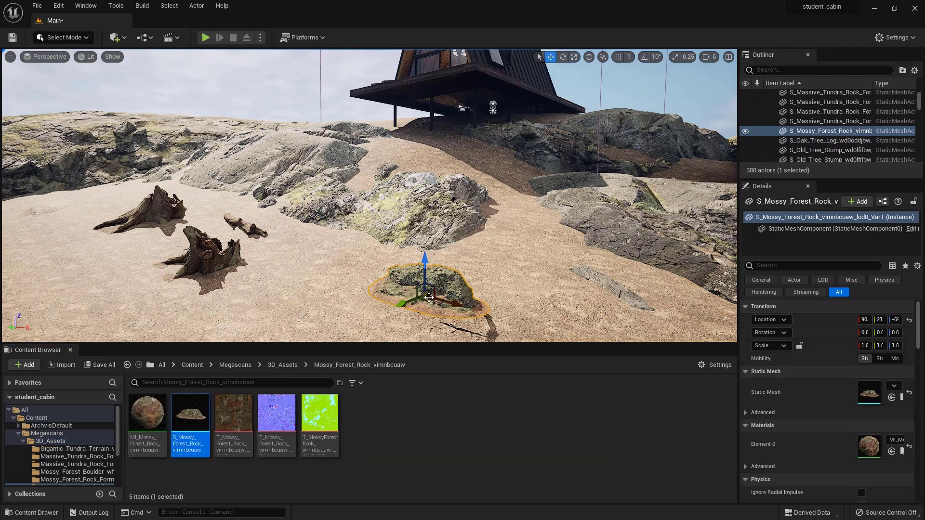
right_click_drag(423, 285, 424, 308)
key("e")
right_click_drag(476, 230, 476, 199)
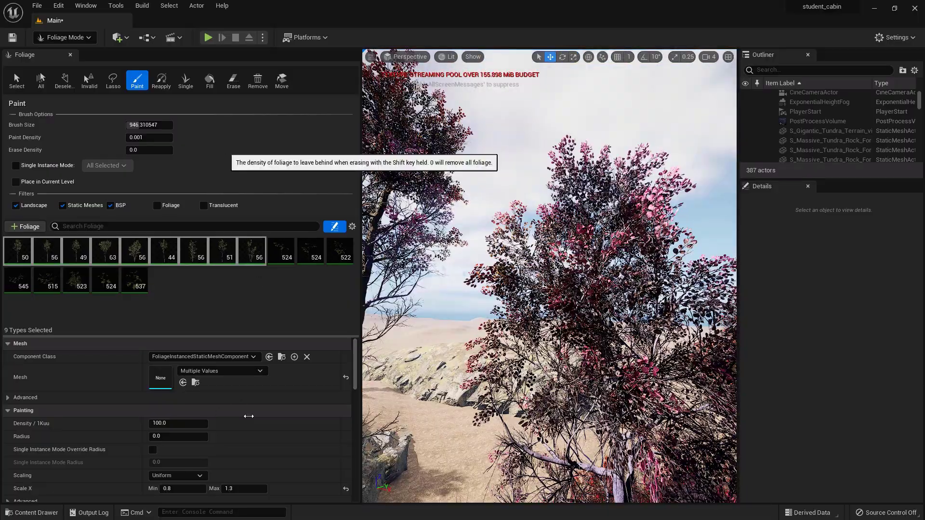
Step: Paint trees around the cabin, then fill the surrounding dunes with a dense forest
scroll(248, 416, "down", 5)
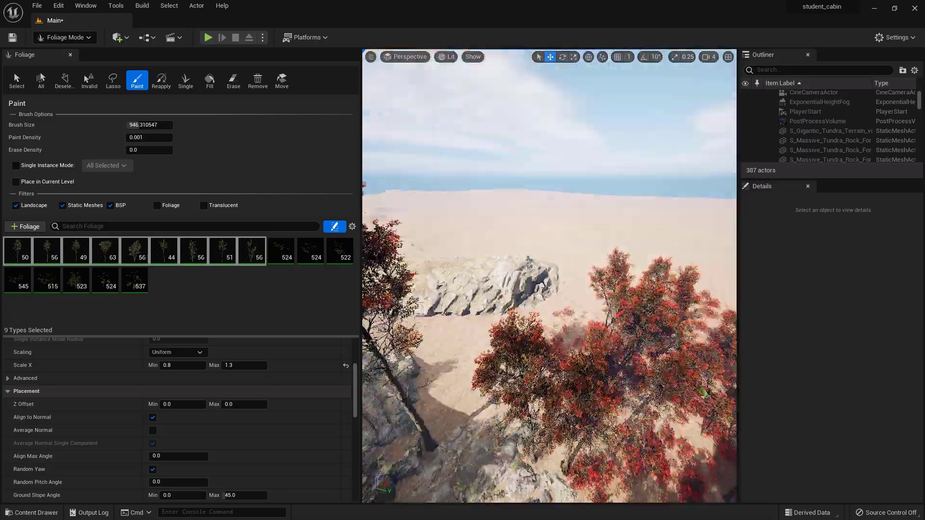
mouse_move(403, 474)
left_mouse_down()
mouse_move(412, 330)
mouse_move(698, 224)
left_mouse_up()
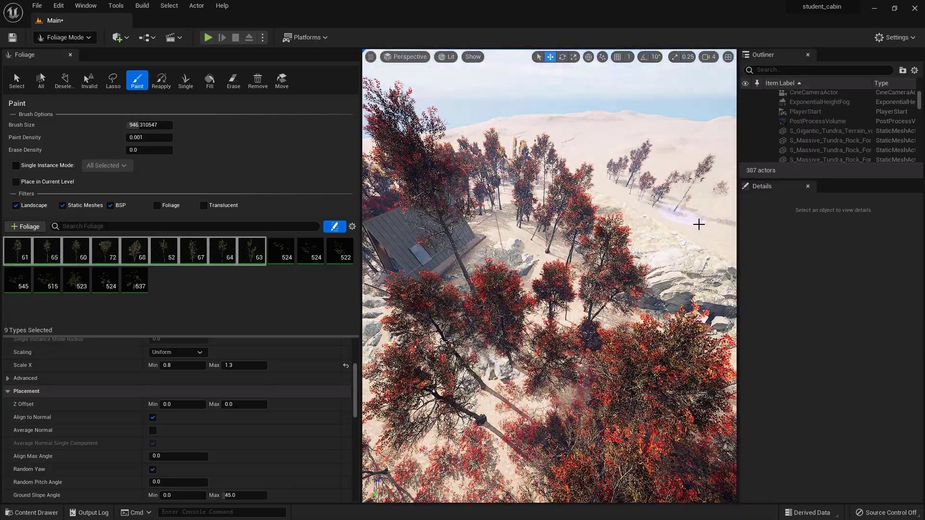
right_click_drag(716, 246, 715, 246)
scroll(715, 247, "up", 2)
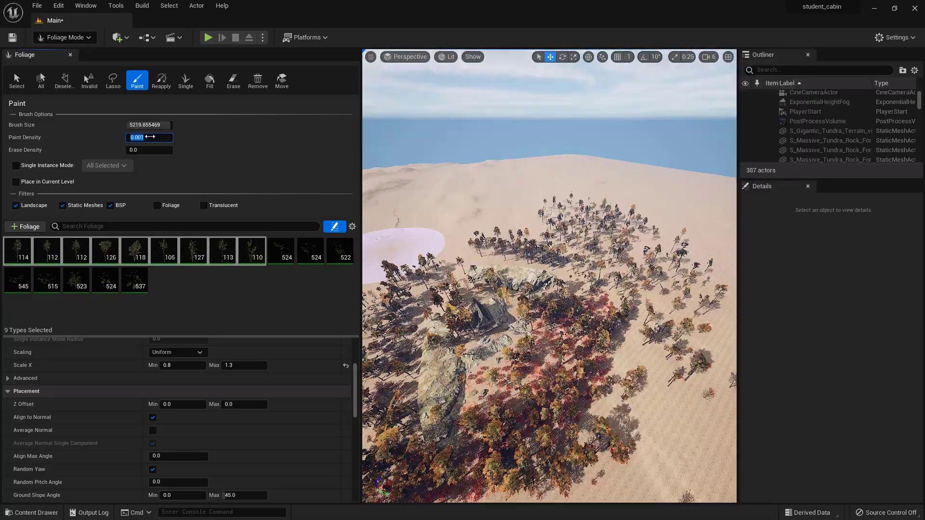
mouse_move(477, 226)
left_mouse_down()
mouse_move(577, 265)
mouse_move(460, 241)
mouse_move(504, 267)
mouse_move(563, 213)
mouse_move(404, 366)
mouse_move(437, 385)
left_mouse_up()
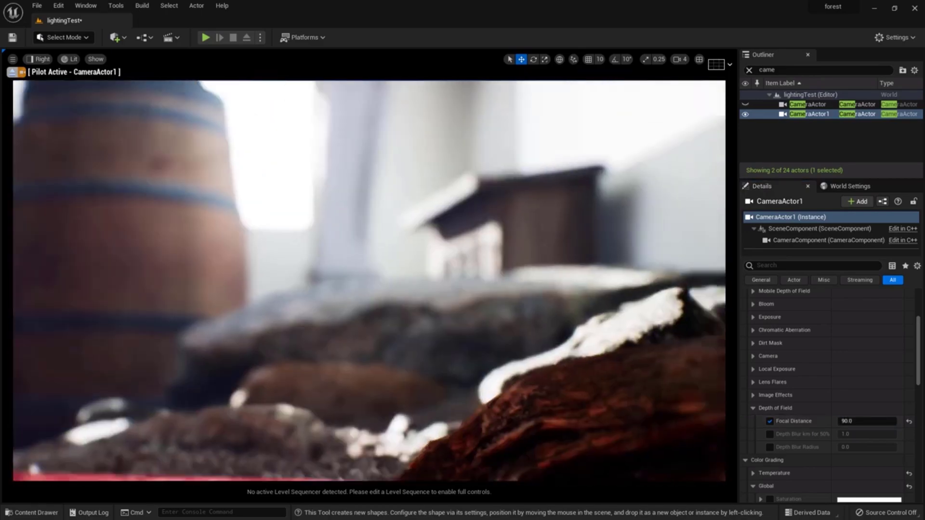
Step: Set the camera's Depth of Field focal distance to 300
left_click(848, 421)
type("300")
key("Return")
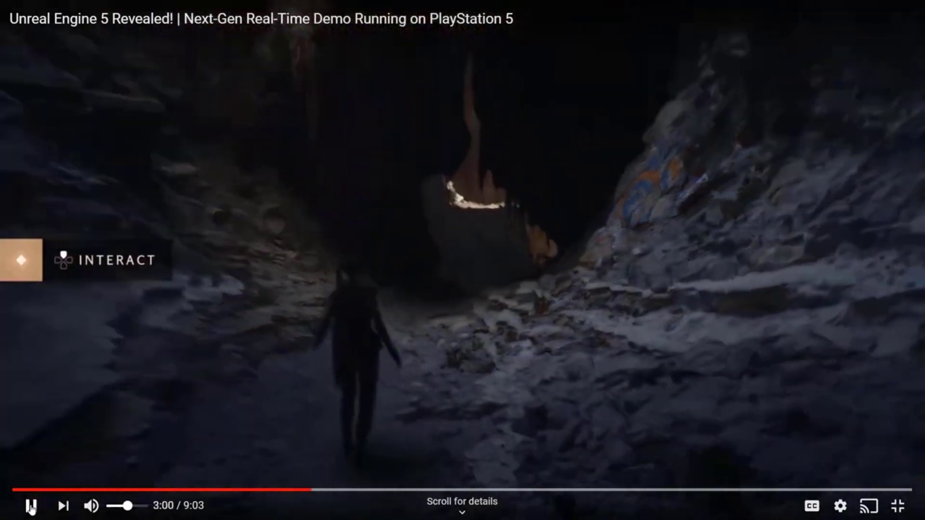
left_click(31, 506)
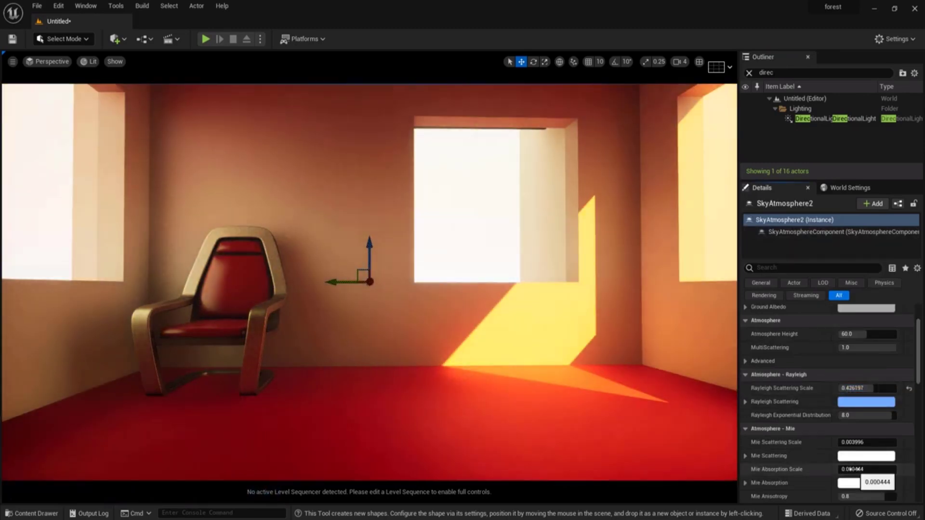
Step: Raise SkyAtmosphere's Rayleigh Scattering Scale to warm the sunlight, then refocus the camera onto the pillar
left_click_drag(862, 388, 875, 389)
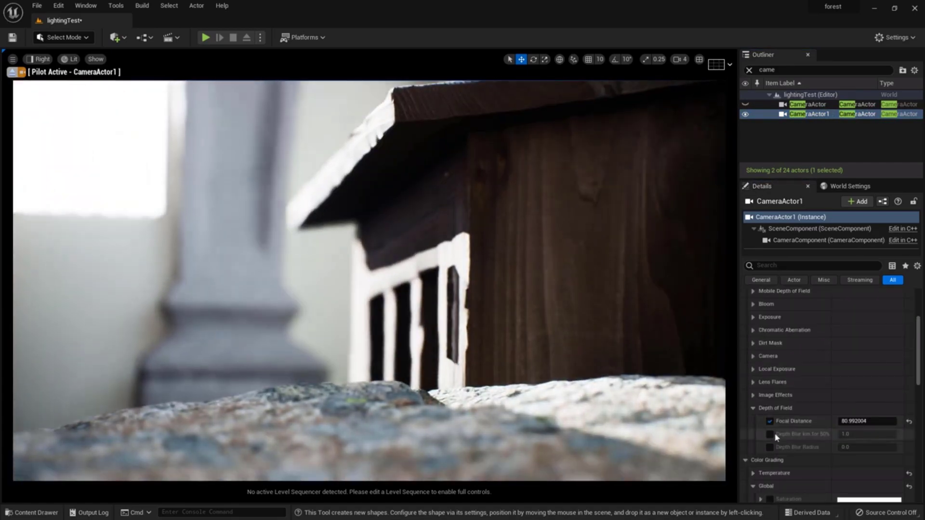
left_click_drag(844, 421, 846, 421)
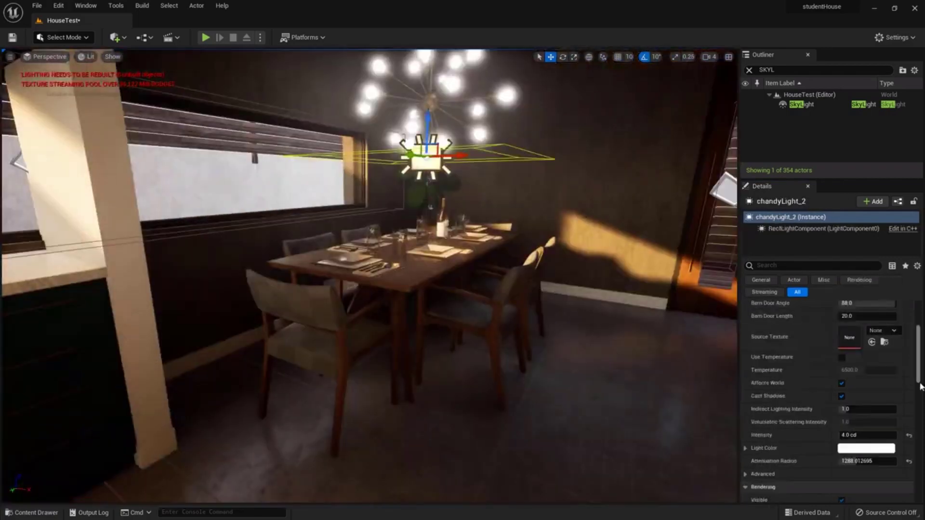
Step: Set chandyLight_2's Mobility to Movable
left_click_drag(920, 385, 919, 296)
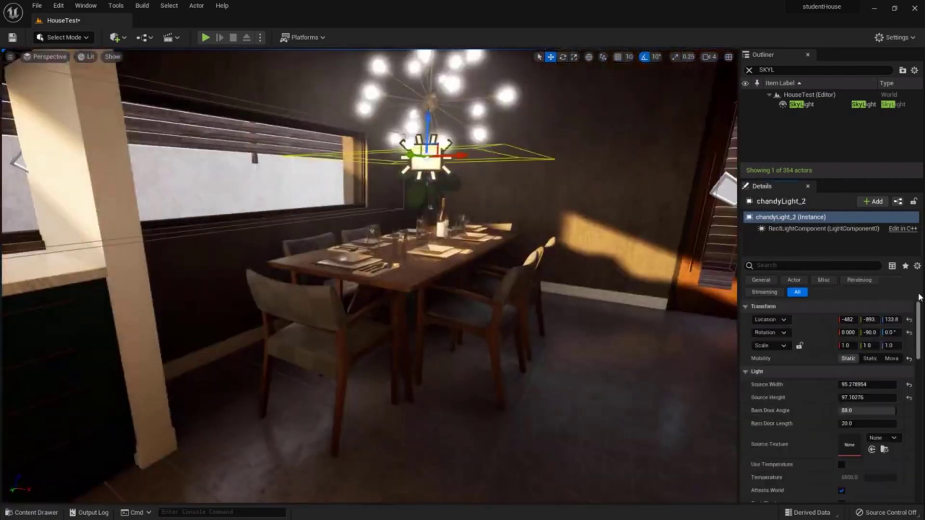
left_click(891, 358)
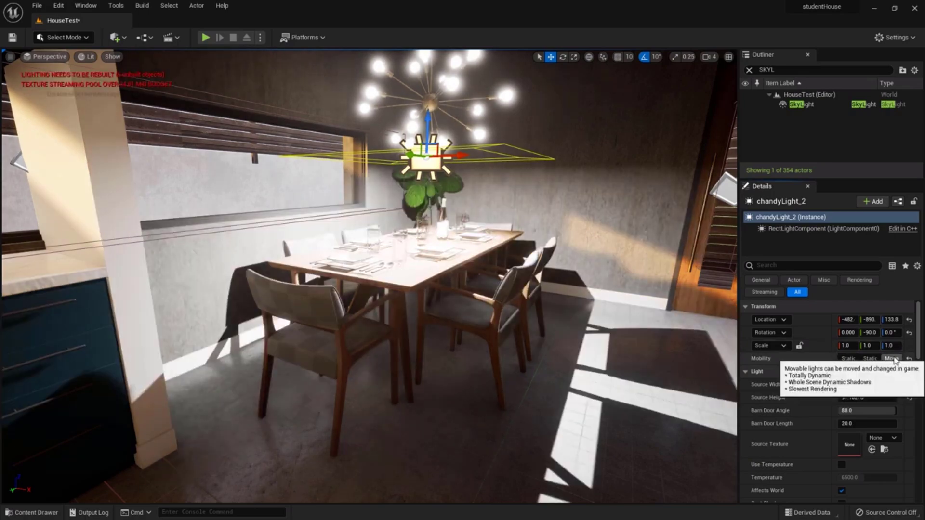
scroll(908, 434, "down", 5)
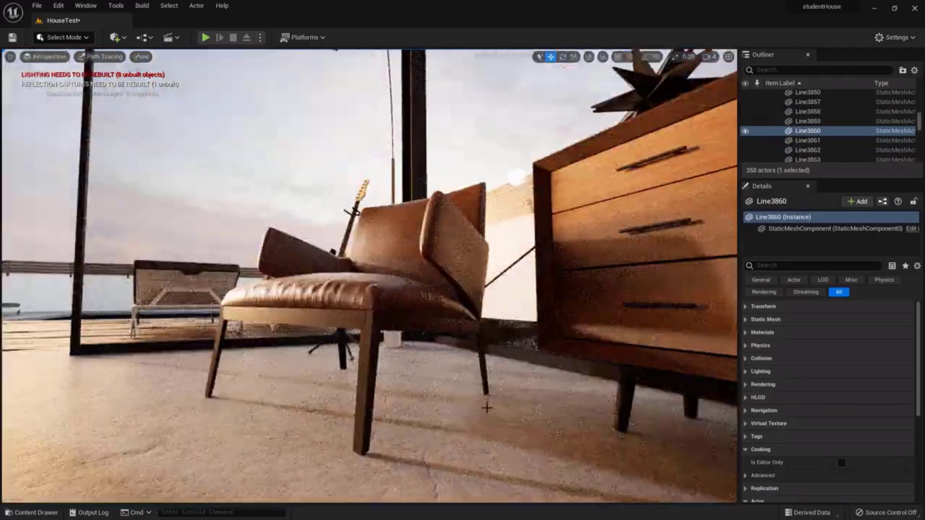
Step: Set the PostProcessVolume's Path Tracing Samples Per Pixel to 30000
right_click_drag(487, 408, 424, 369)
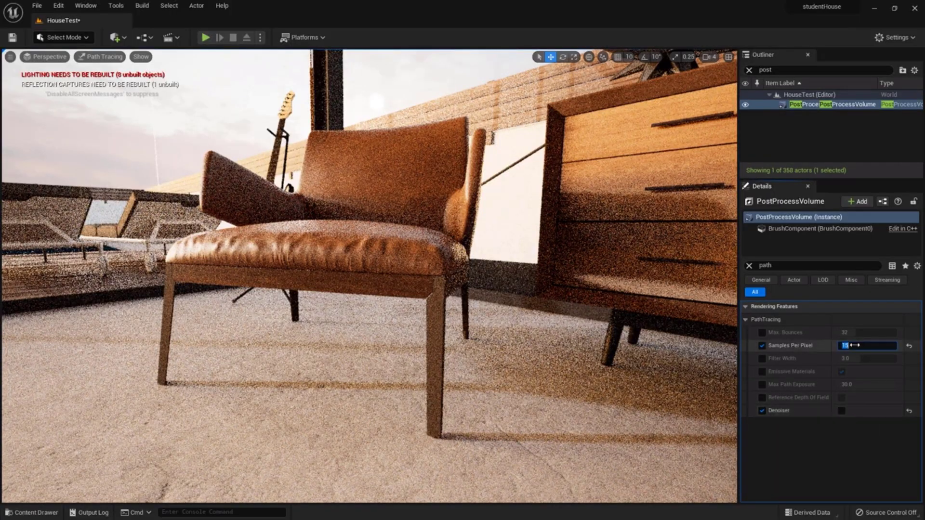
type("00")
key("Return")
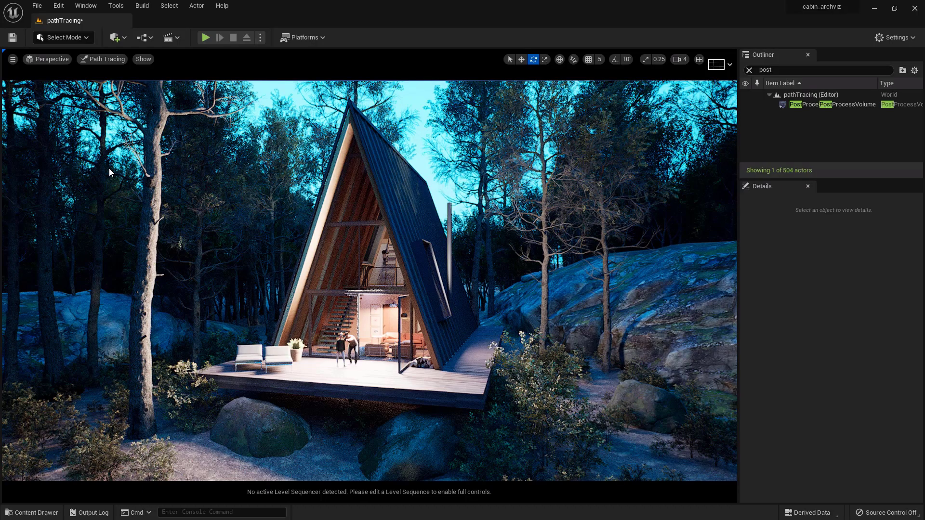
Step: Restart the path-traced cabin view and select the black alder tree beside the cabin
left_click(102, 58)
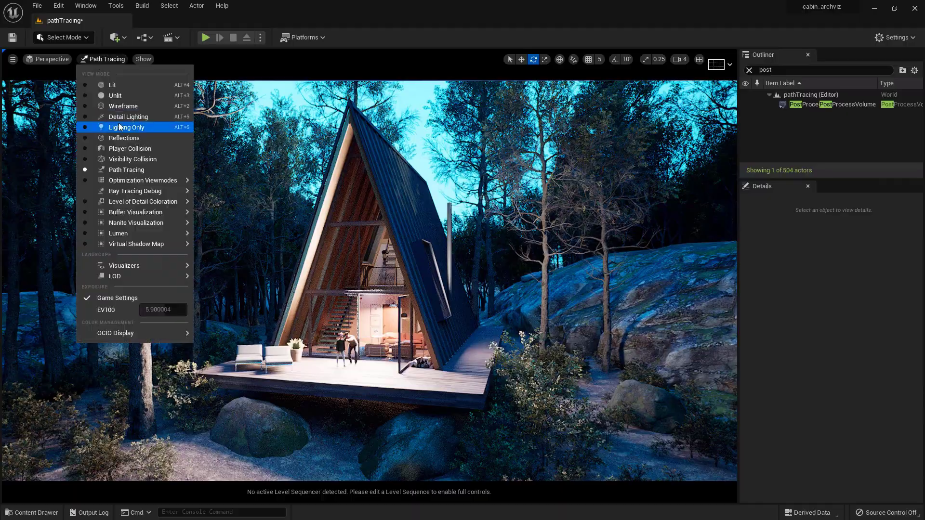
left_click(113, 86)
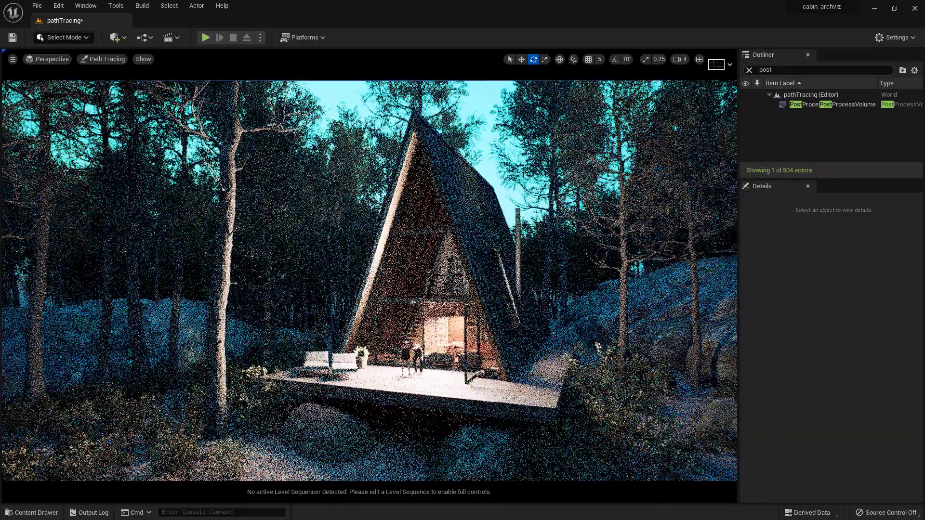
left_click(502, 163)
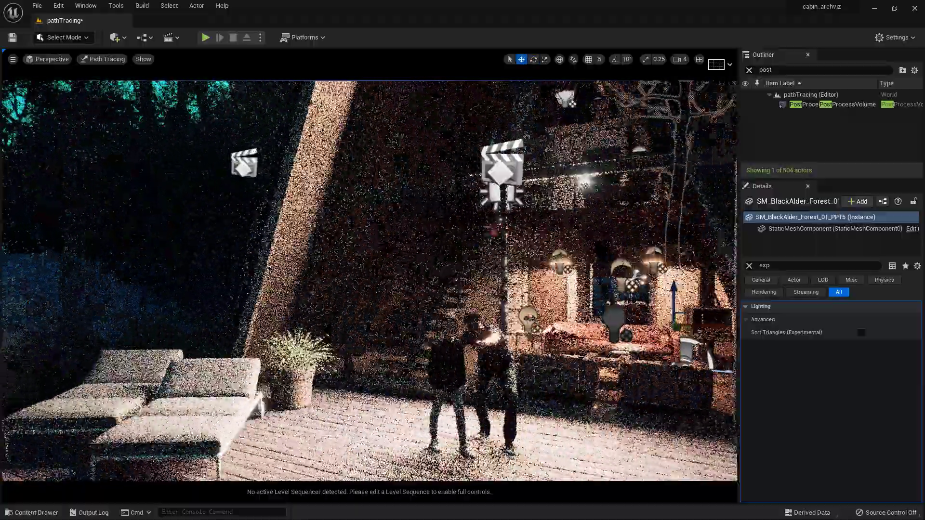
key("w")
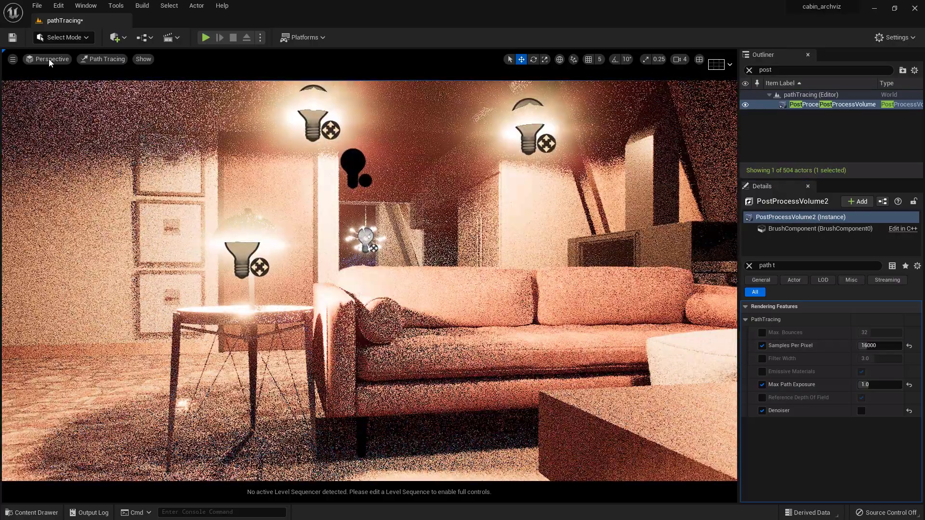
Step: Set samples per pixel to 16000, darken the chair shot's exposure, and return to Path Tracing
left_click(49, 59)
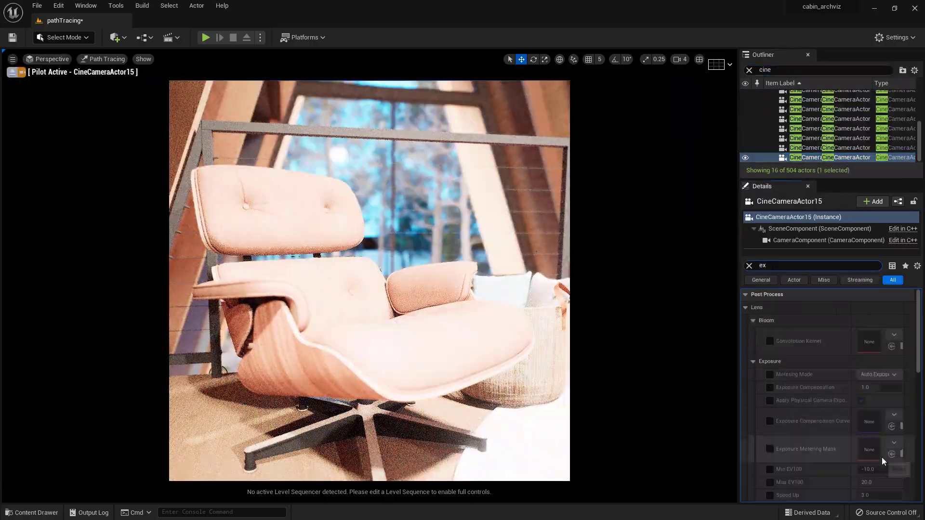
left_click_drag(881, 387, 867, 387)
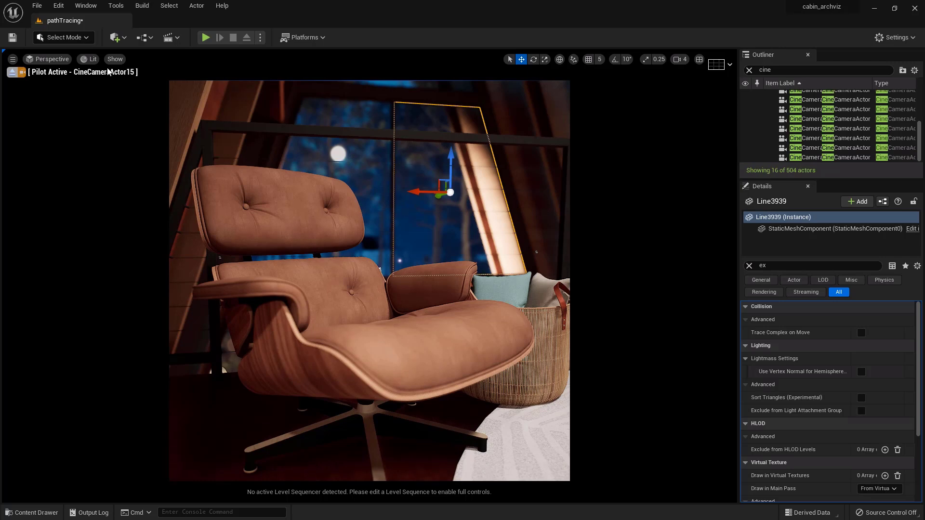
left_click(88, 58)
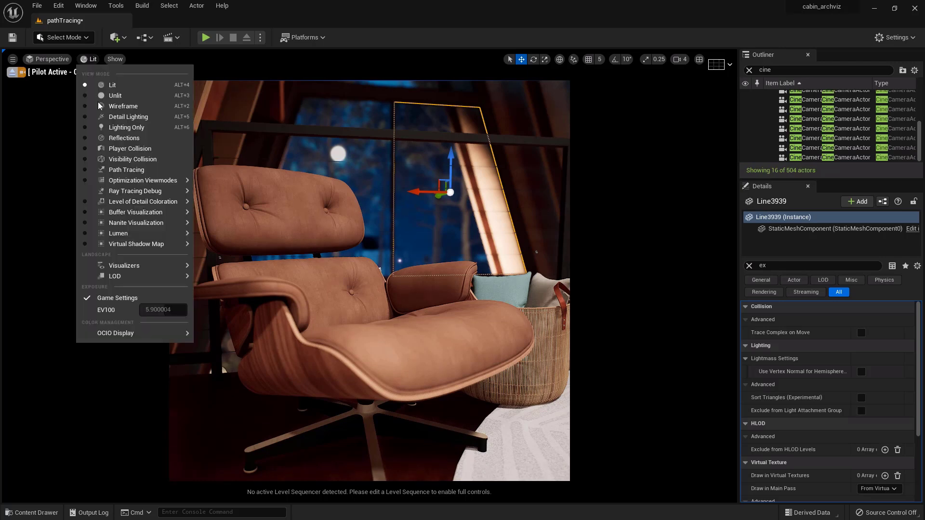
left_click(115, 184)
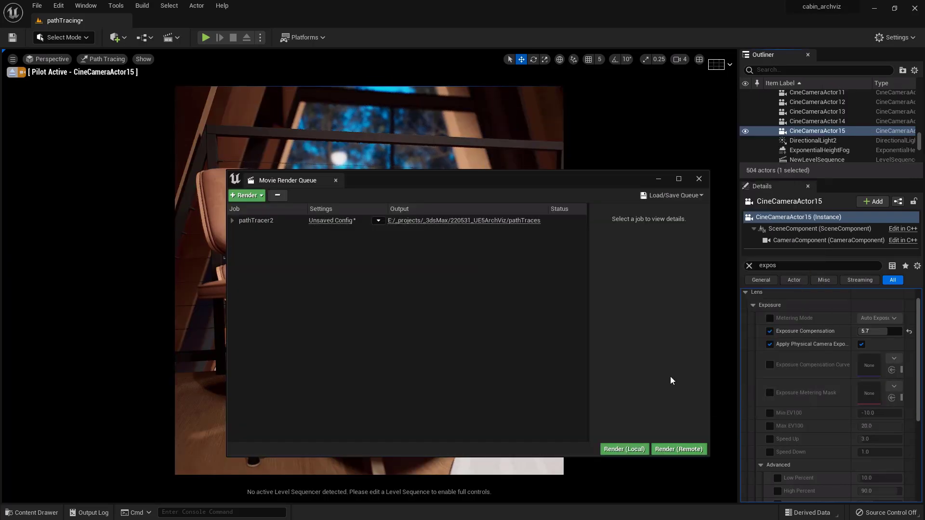
Step: Render the lounge chair shot locally and centre the pathTracer2.0000.jpeg image window
left_click(626, 449)
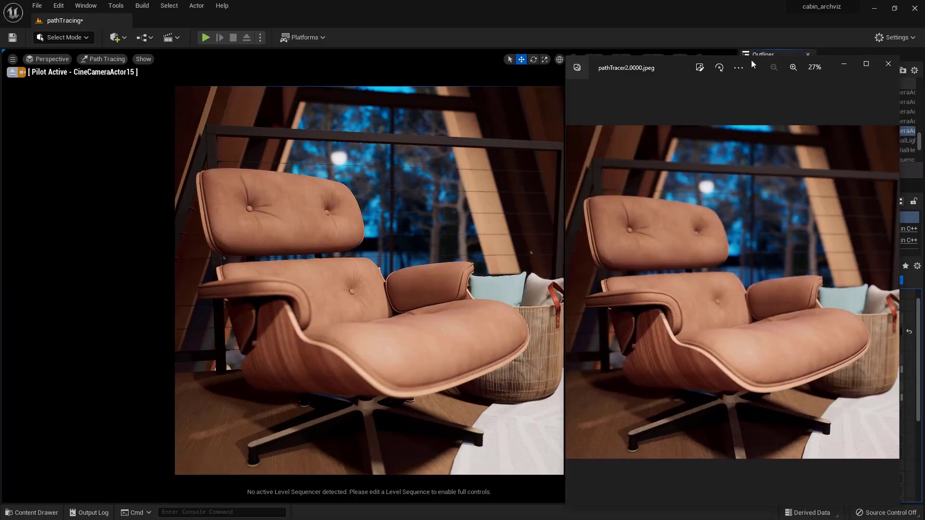
left_click_drag(752, 64, 492, 58)
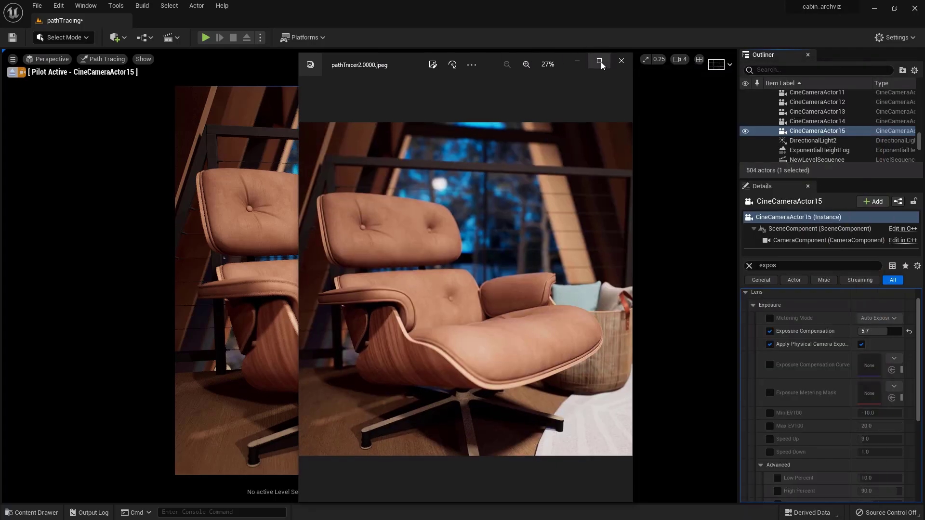
Step: Maximize the Photos window so the chair render pathTracer2.0000.jpeg fills the screen
double_click(600, 62)
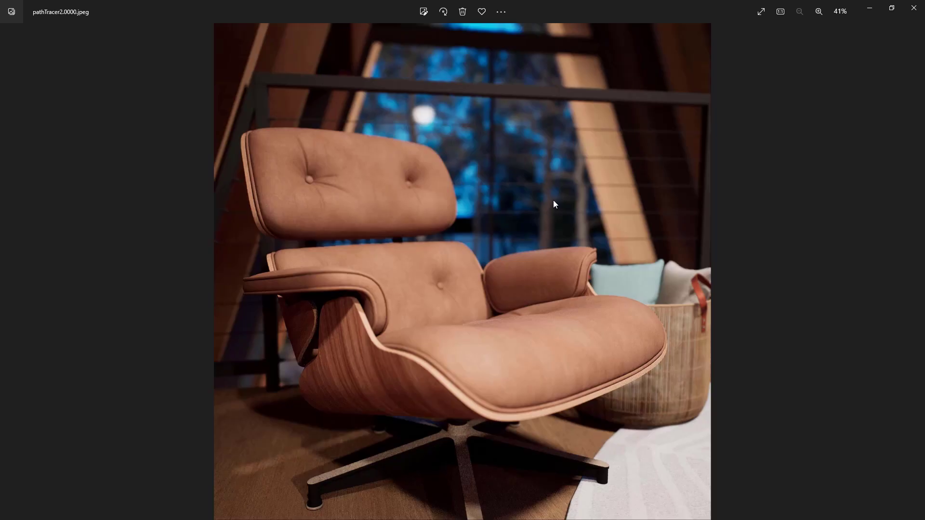